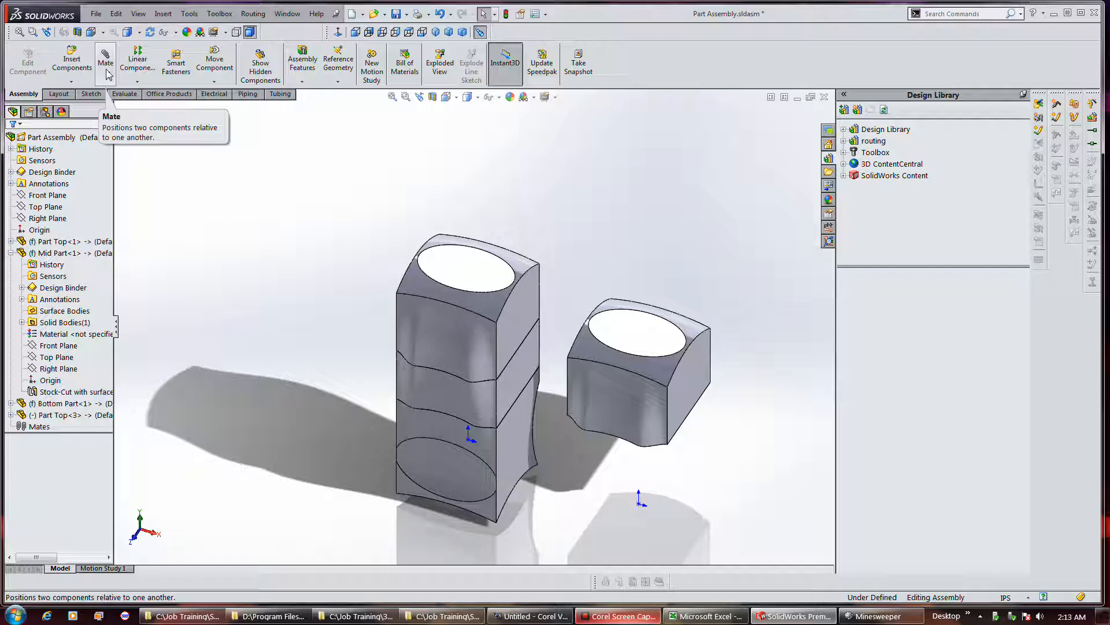
Step: Start the Mate command and examine the Standard, Advanced and Mechanical mate types, including the Screw mate's options
click(107, 71)
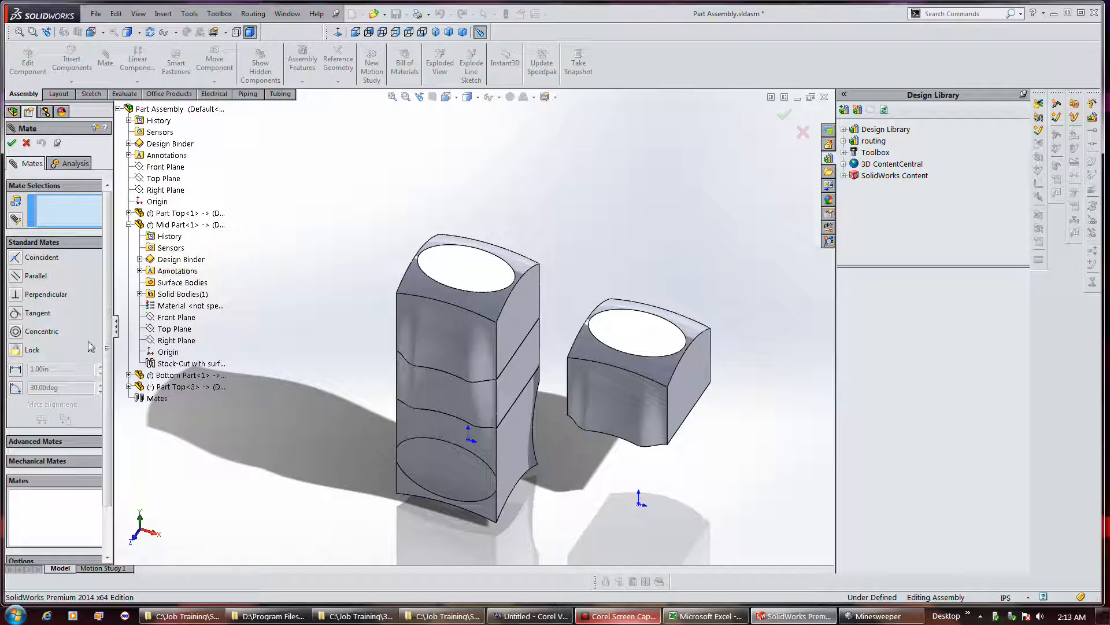
click(55, 441)
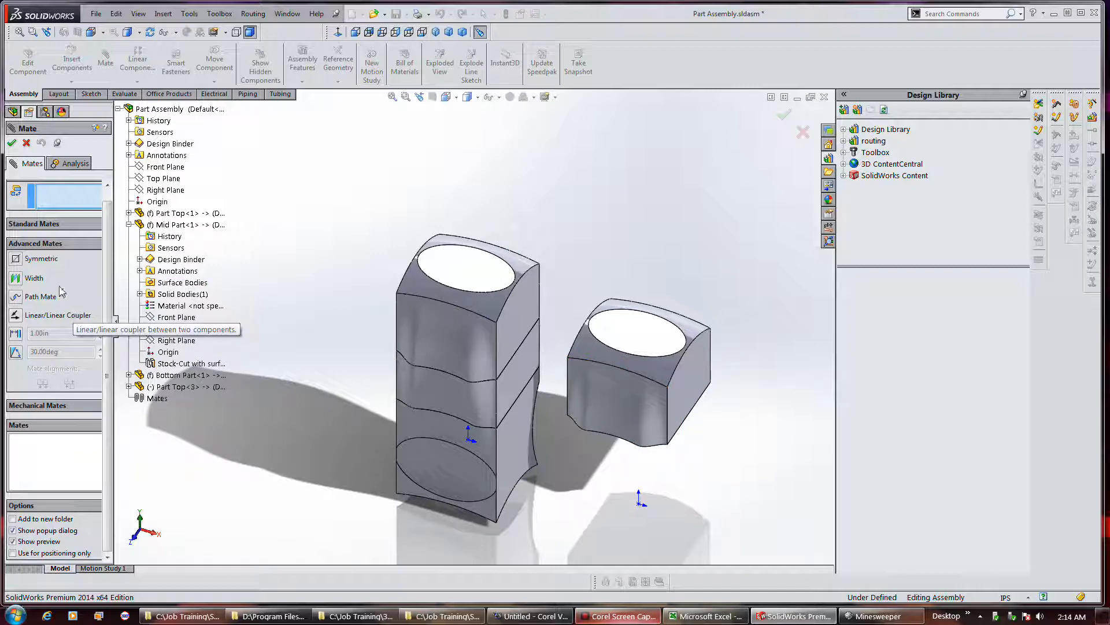
click(60, 406)
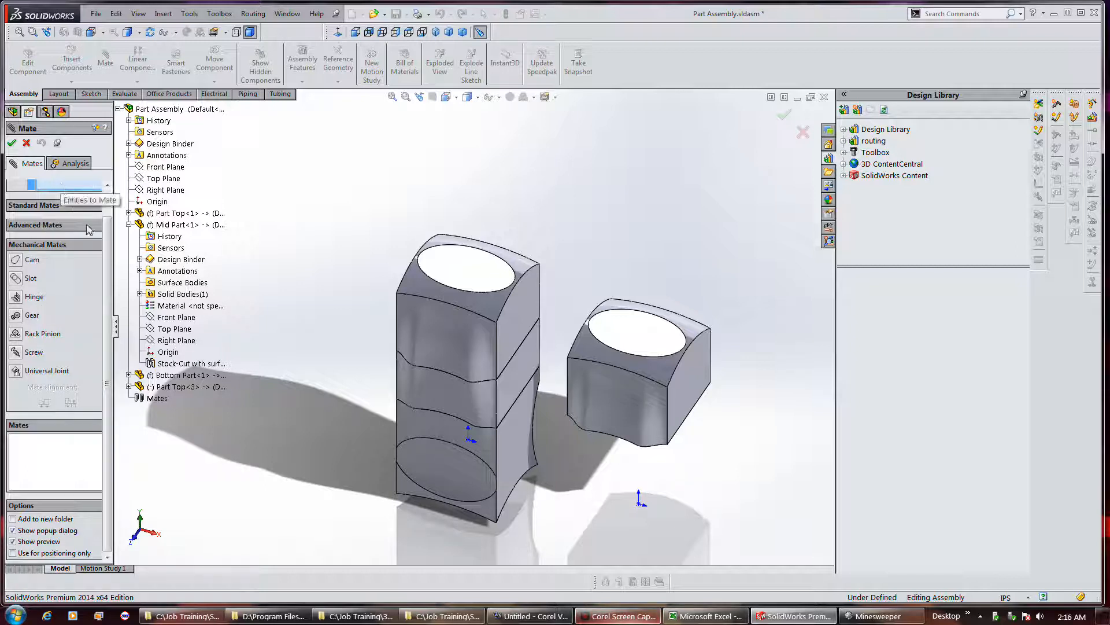
scroll(59, 231, up, 1)
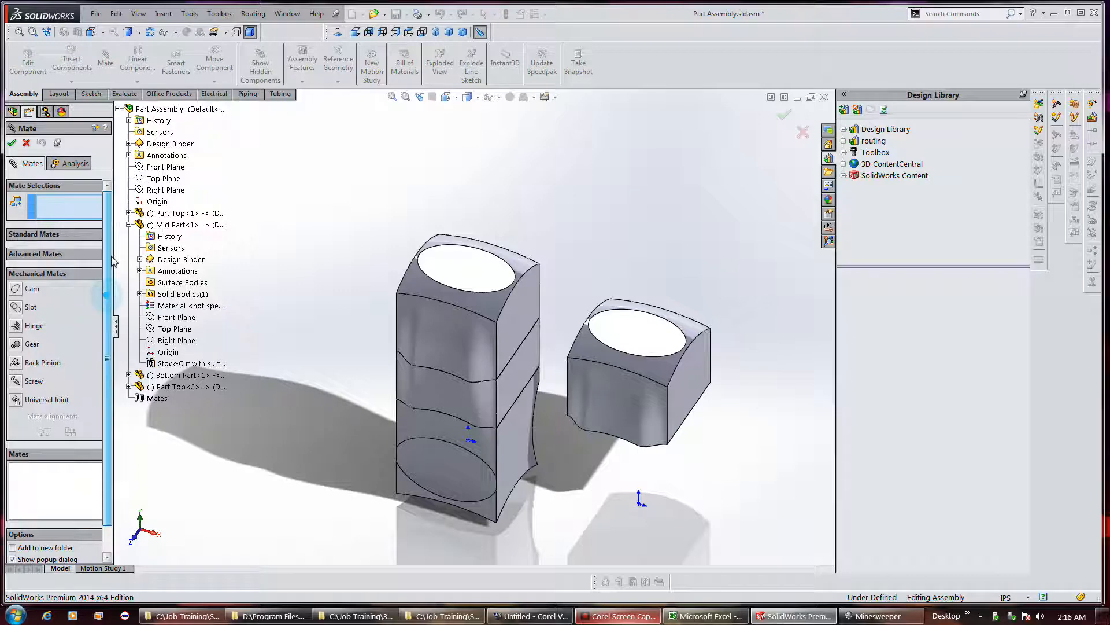
click(48, 254)
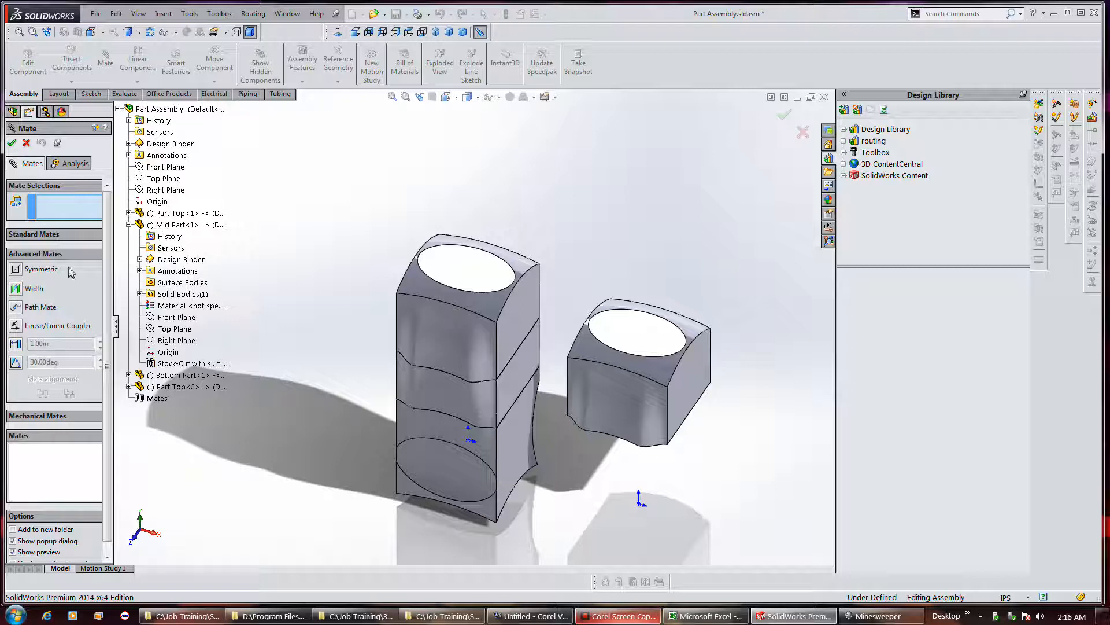
click(58, 417)
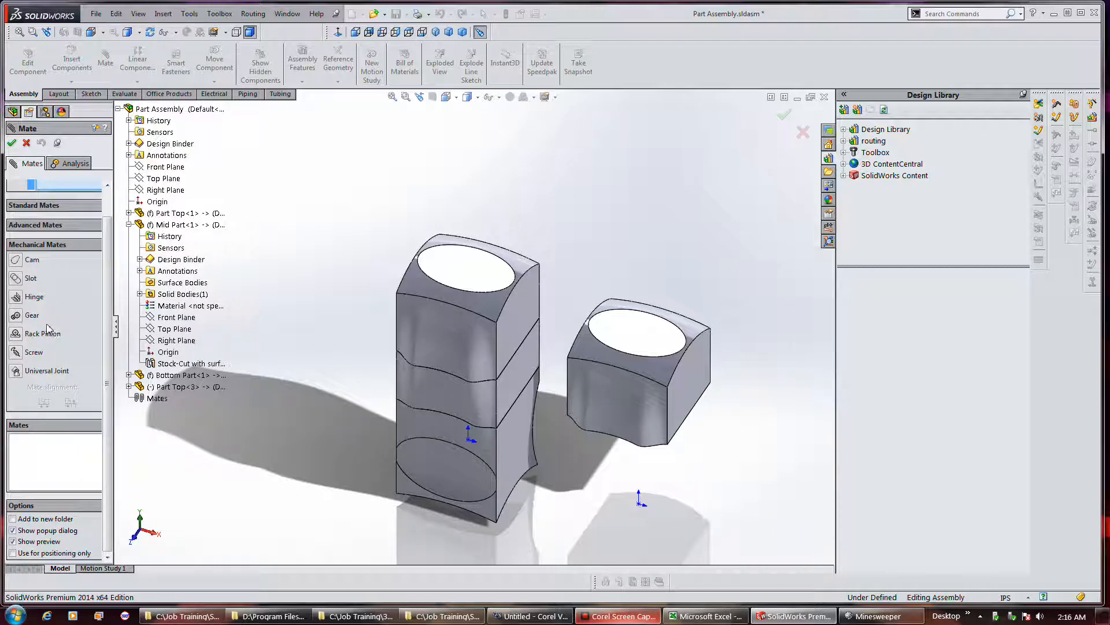
click(16, 354)
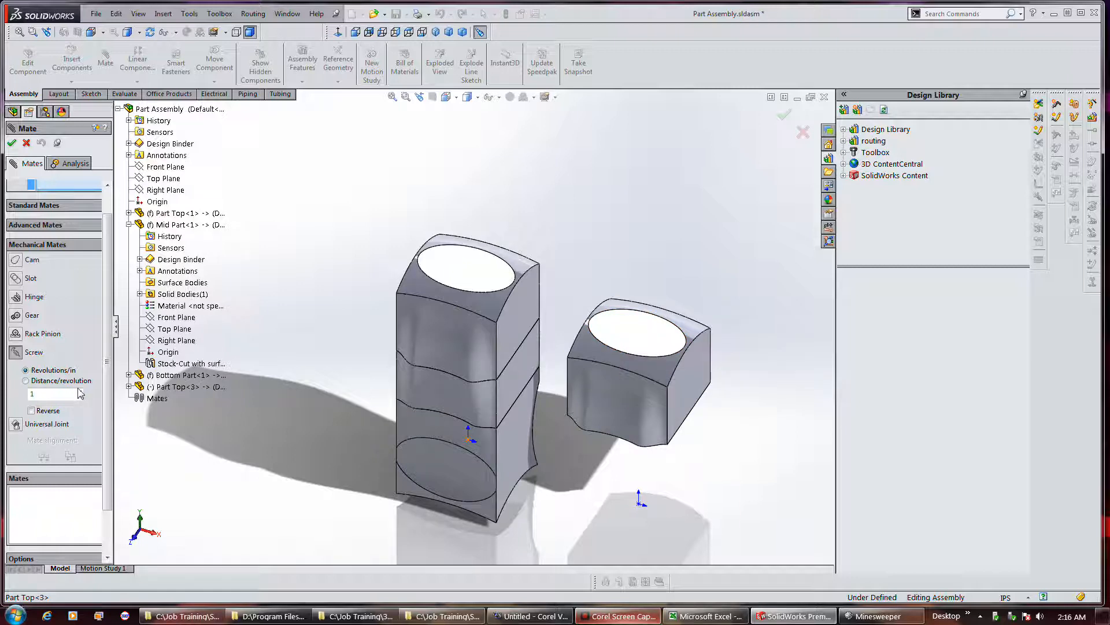
click(17, 349)
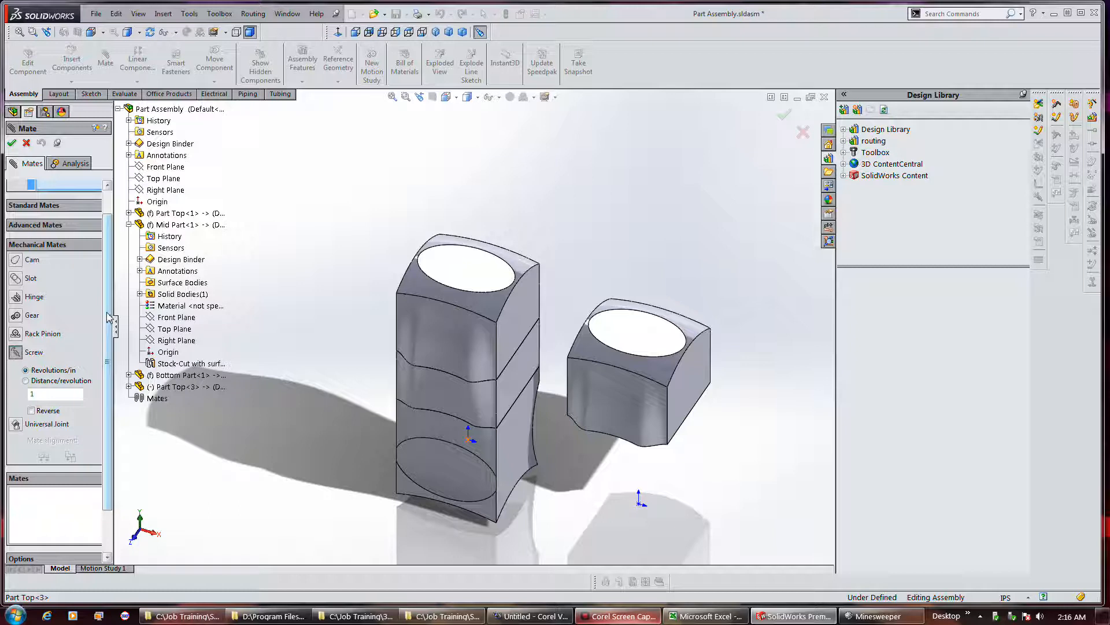
scroll(108, 328, down, 1)
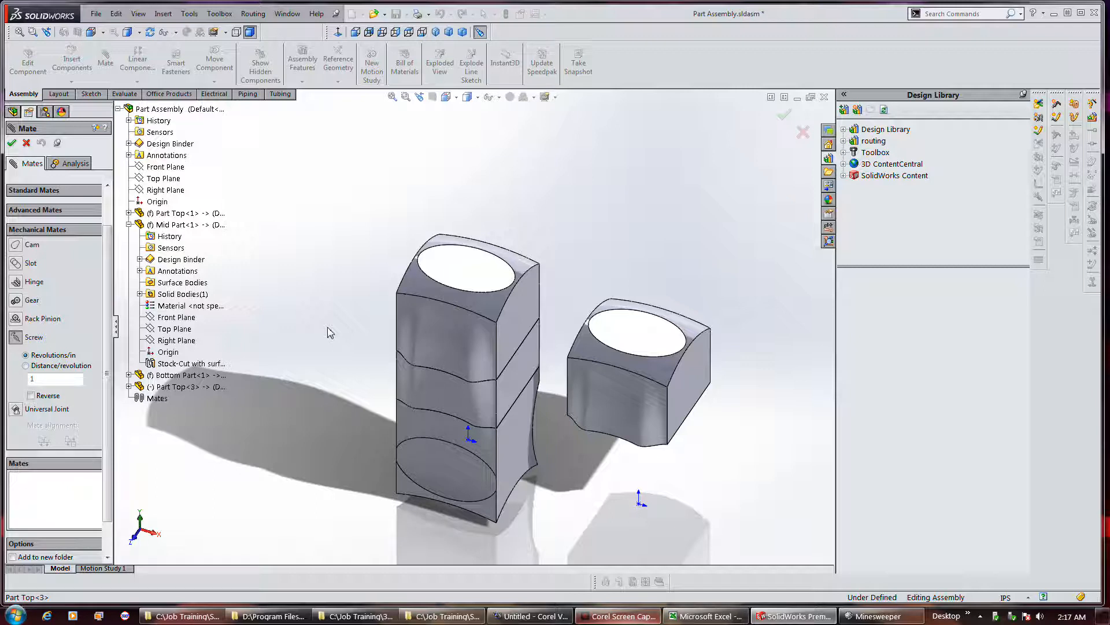
click(63, 229)
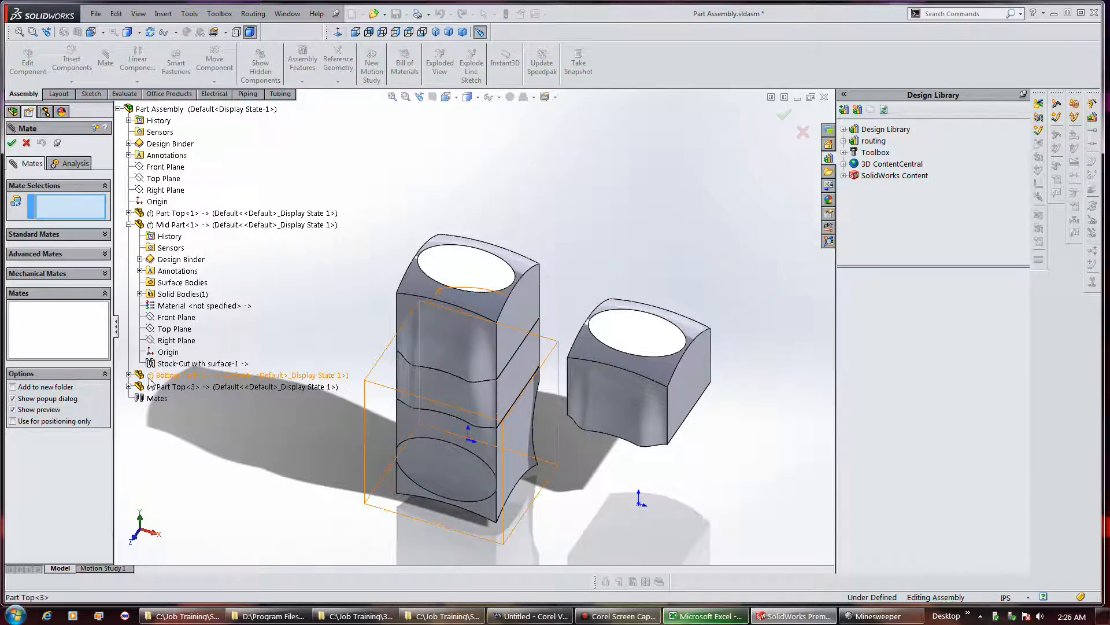
click(11, 143)
Step: Collapse Mid Part<1> in the feature tree and check whether the stacked components can be moved
click(69, 311)
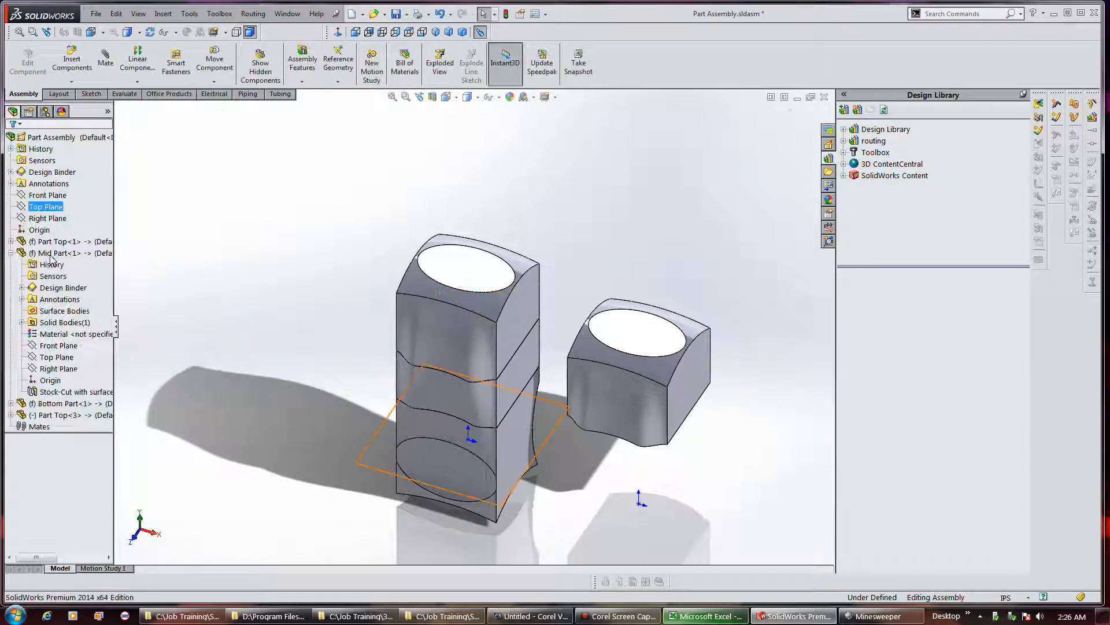
click(11, 253)
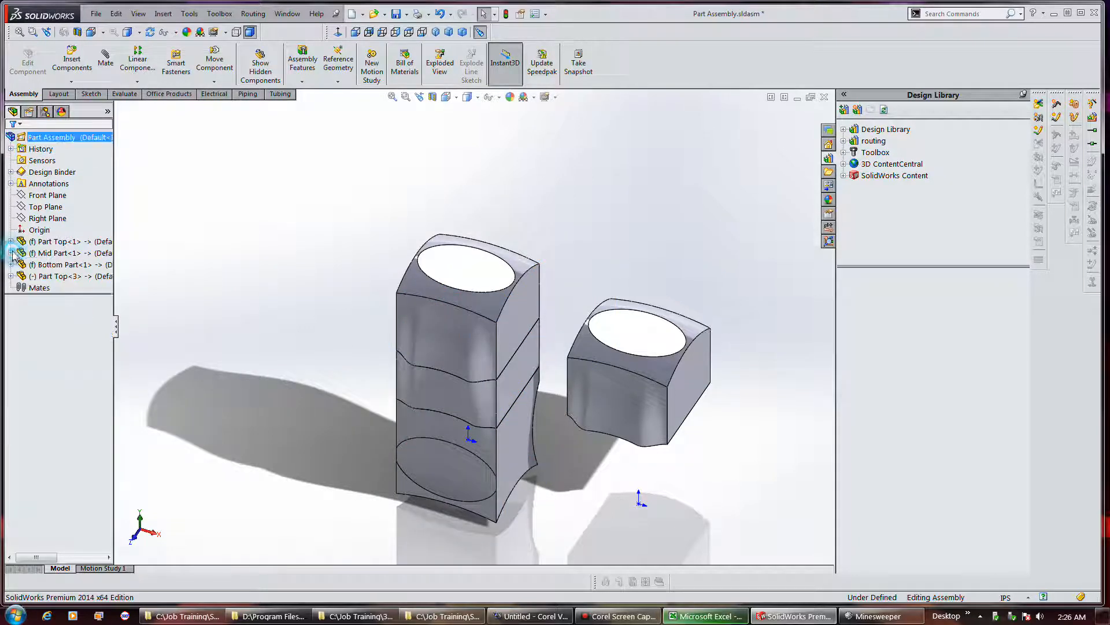
click(429, 344)
click(401, 379)
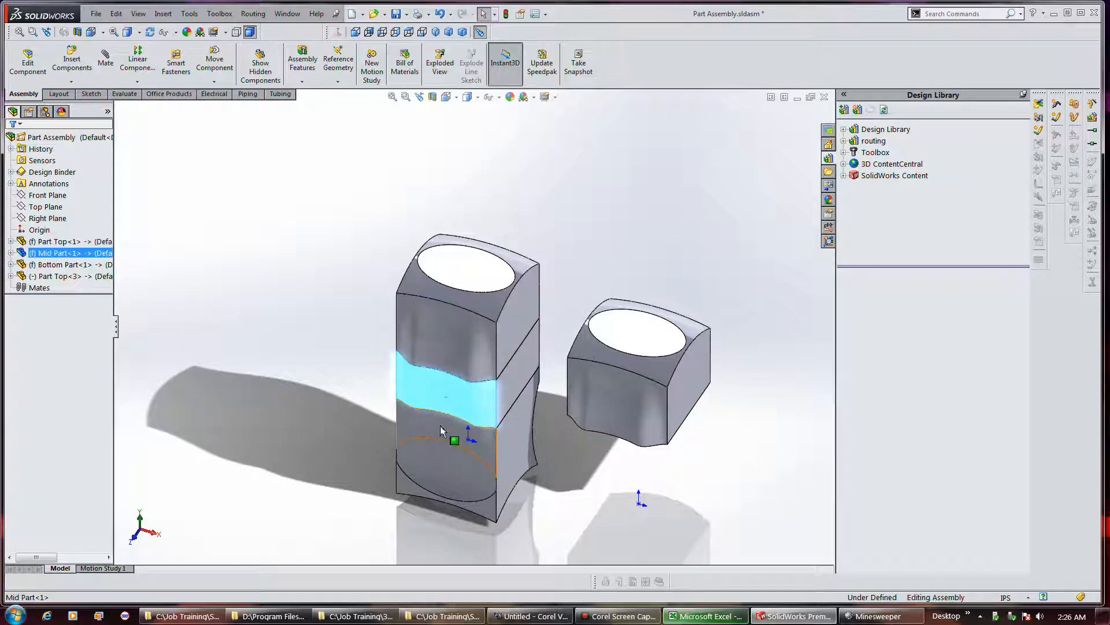
click(443, 445)
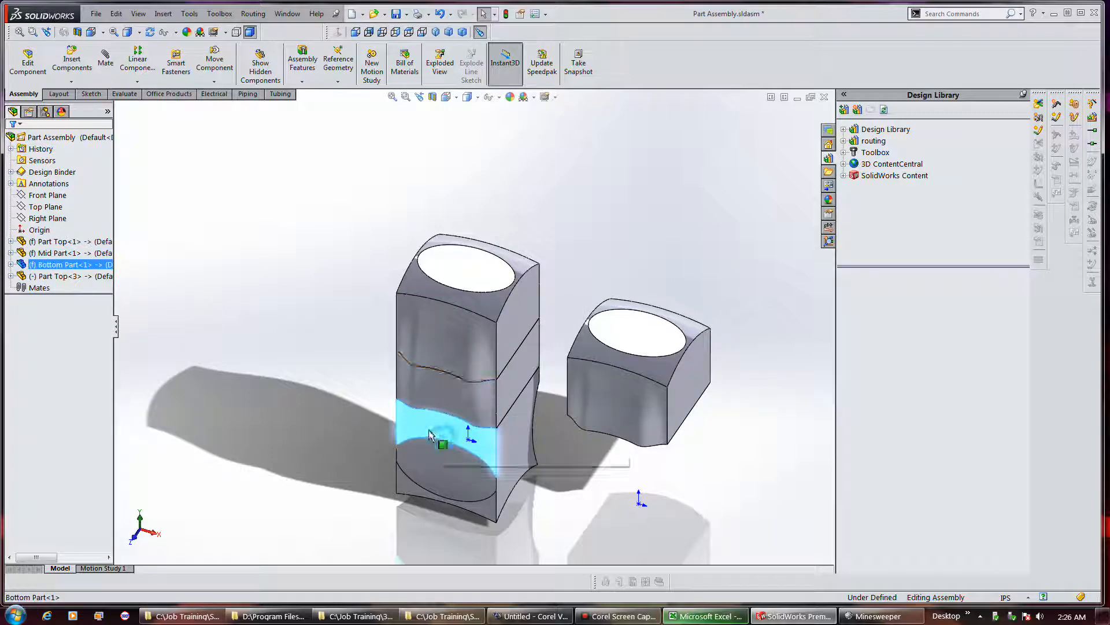
click(373, 354)
click(40, 288)
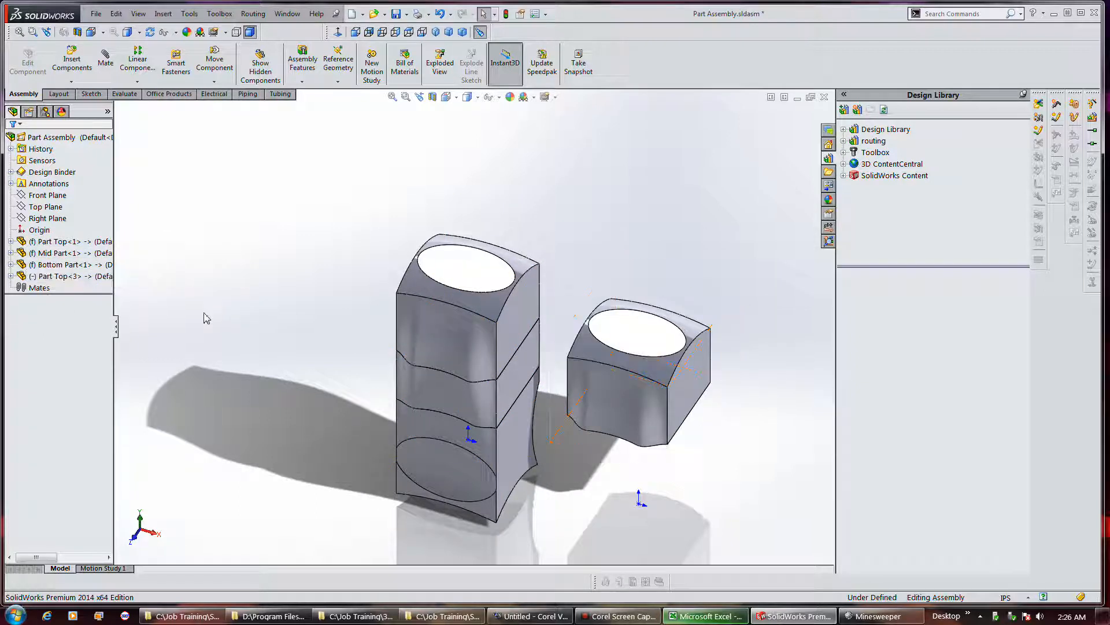
Step: Float Part Top<1>, move it off the stack, and try to move the fixed mid part
right_click(58, 242)
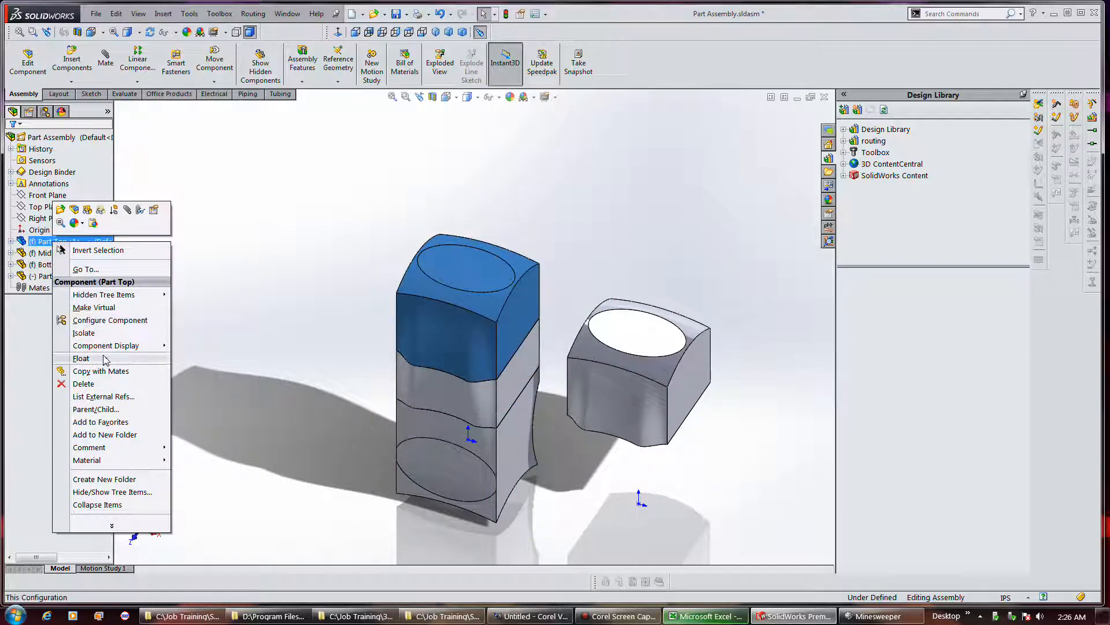
click(81, 358)
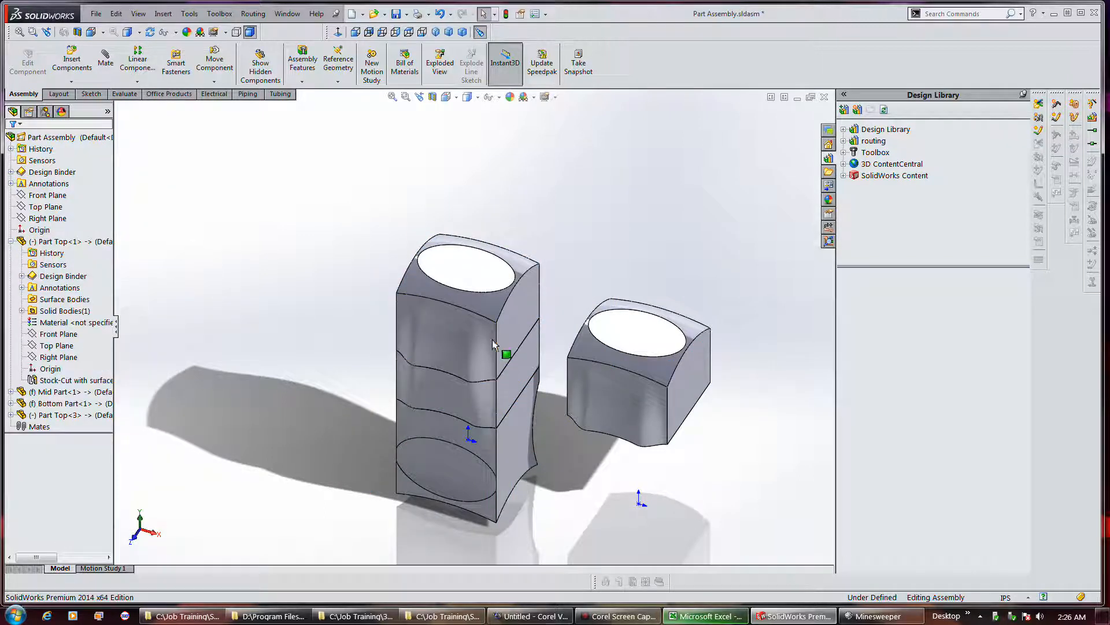
drag(387, 311, 256, 289)
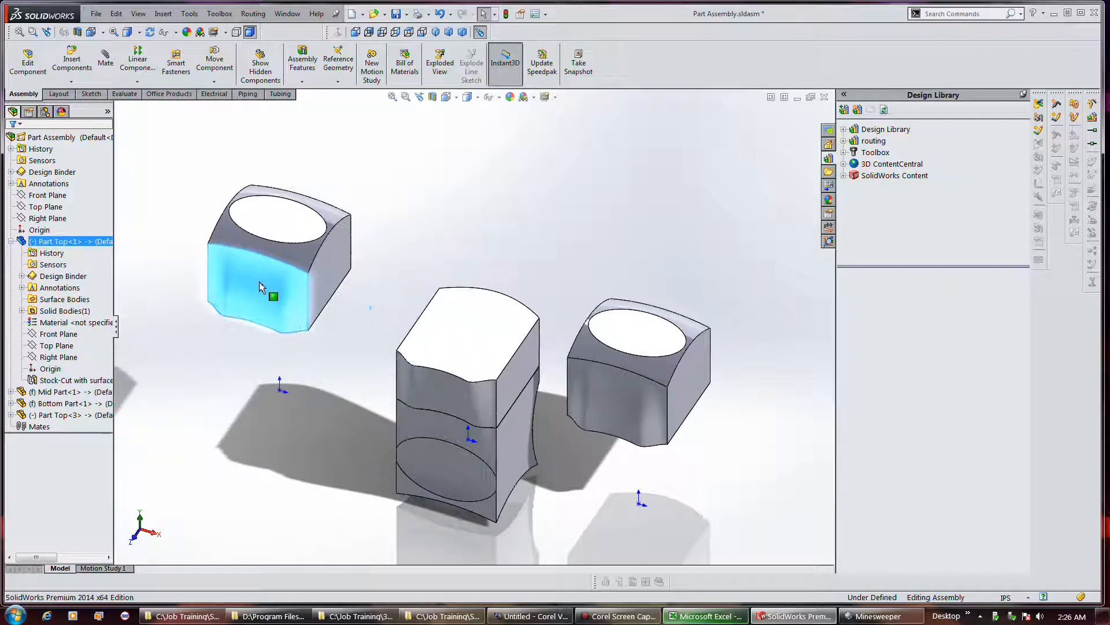
click(449, 366)
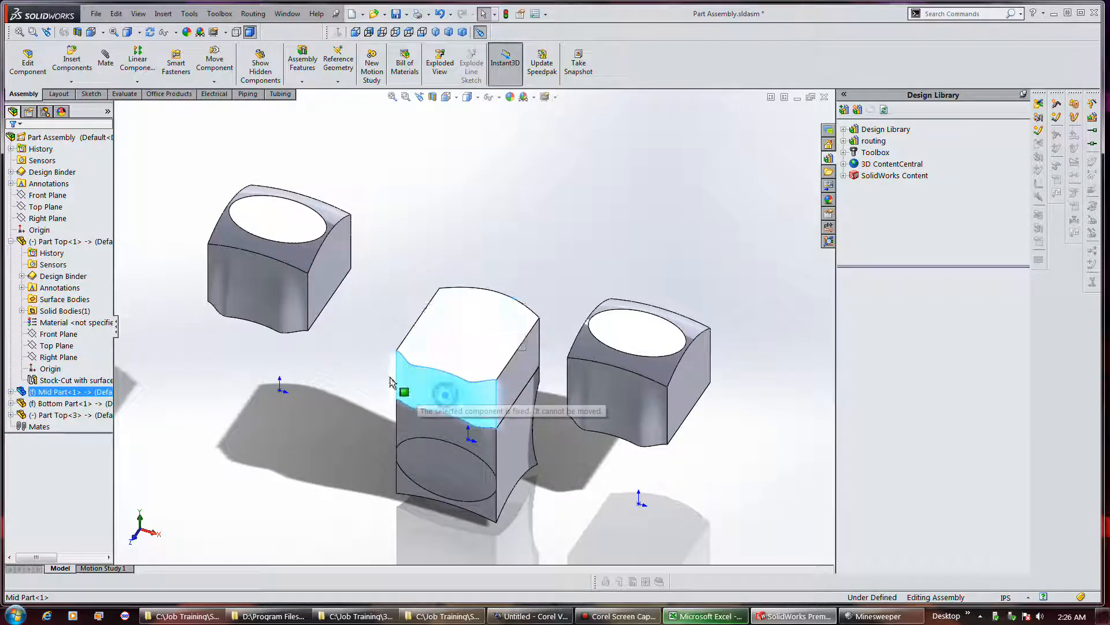
drag(327, 310, 428, 296)
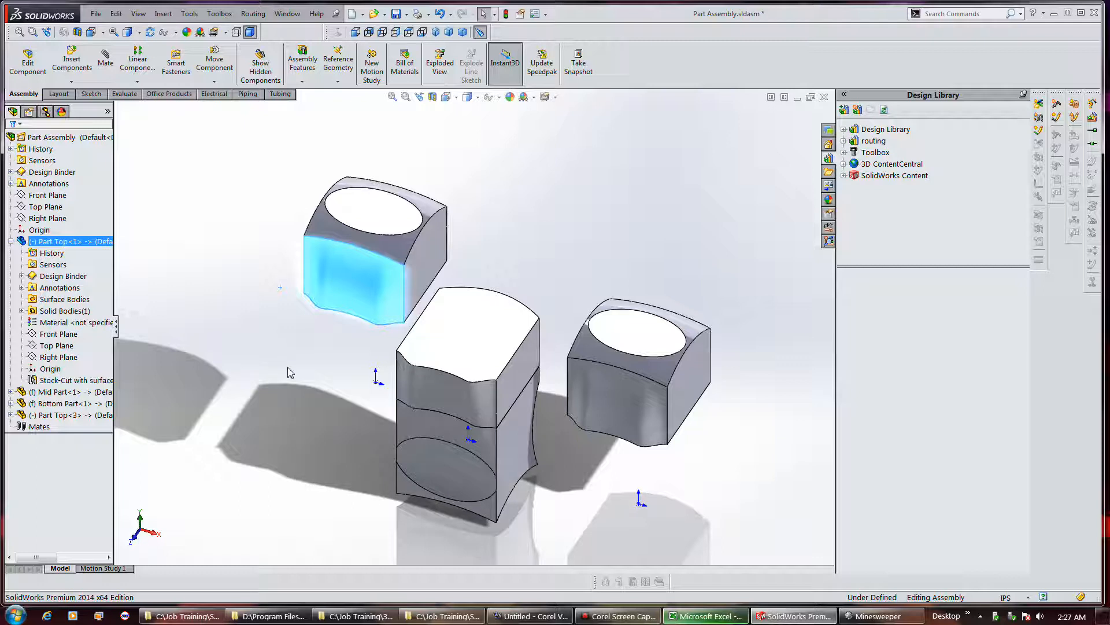
Step: Reposition both loose top parts beside the stack and check the origin of Part Top<3>
middle_drag(543, 450, 555, 398)
drag(373, 228, 324, 241)
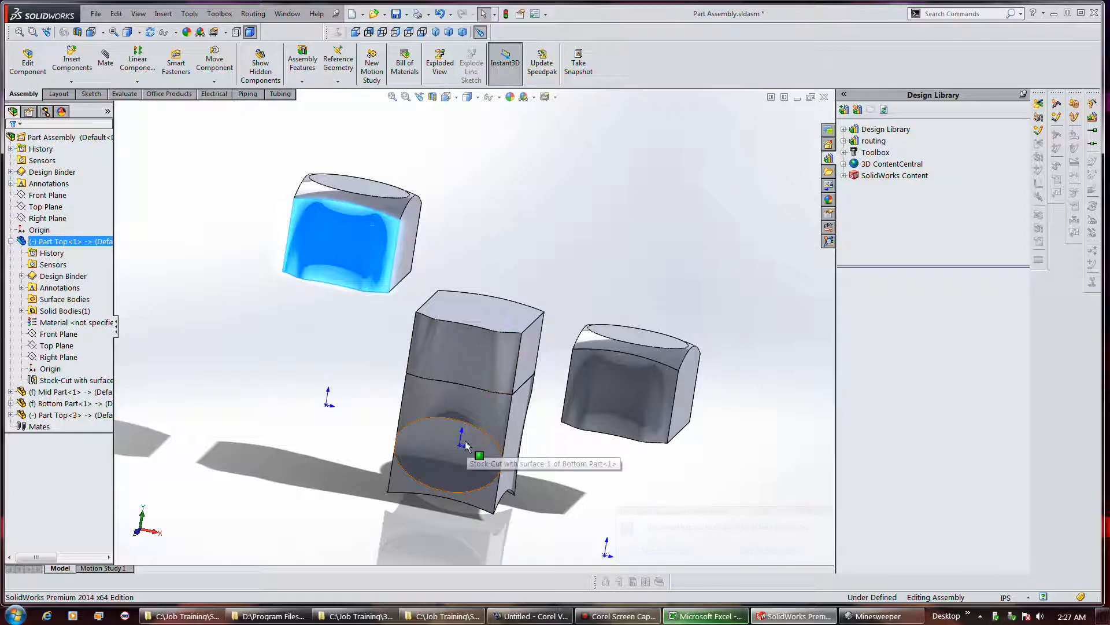
drag(634, 392, 626, 317)
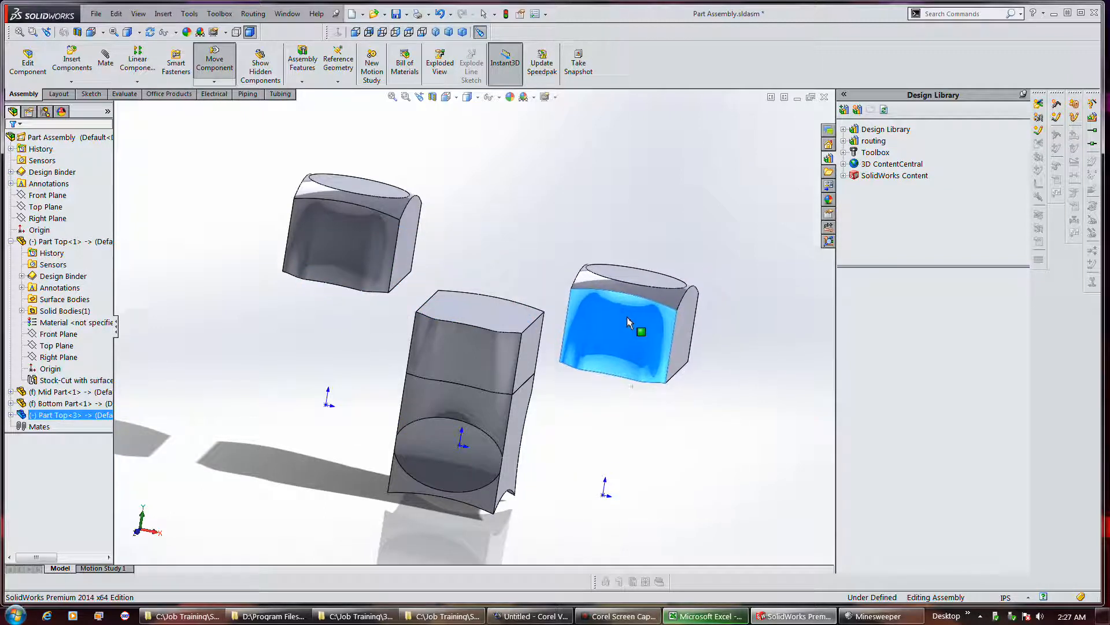
click(601, 496)
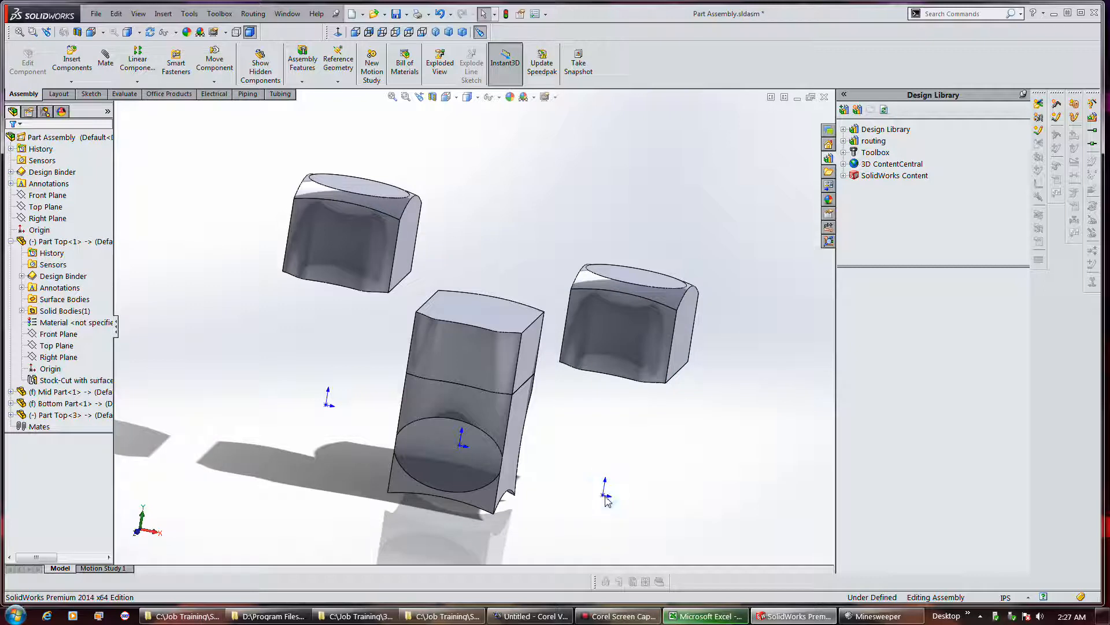
click(637, 358)
click(606, 499)
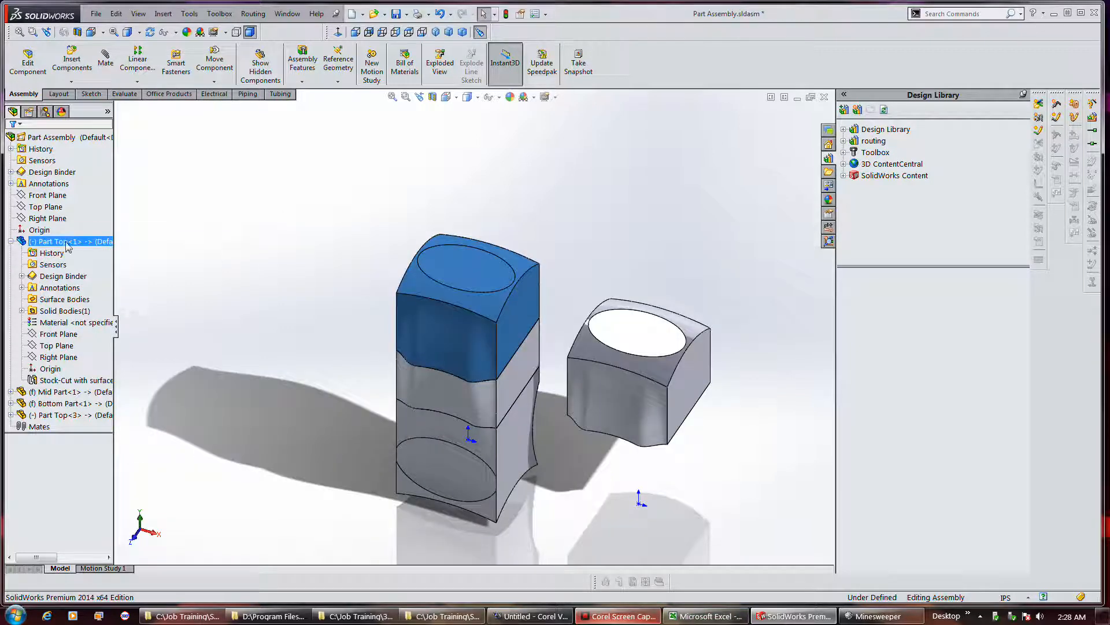
Step: Fix Part Top<1> in its place on top of the stack
right_click(76, 247)
click(101, 361)
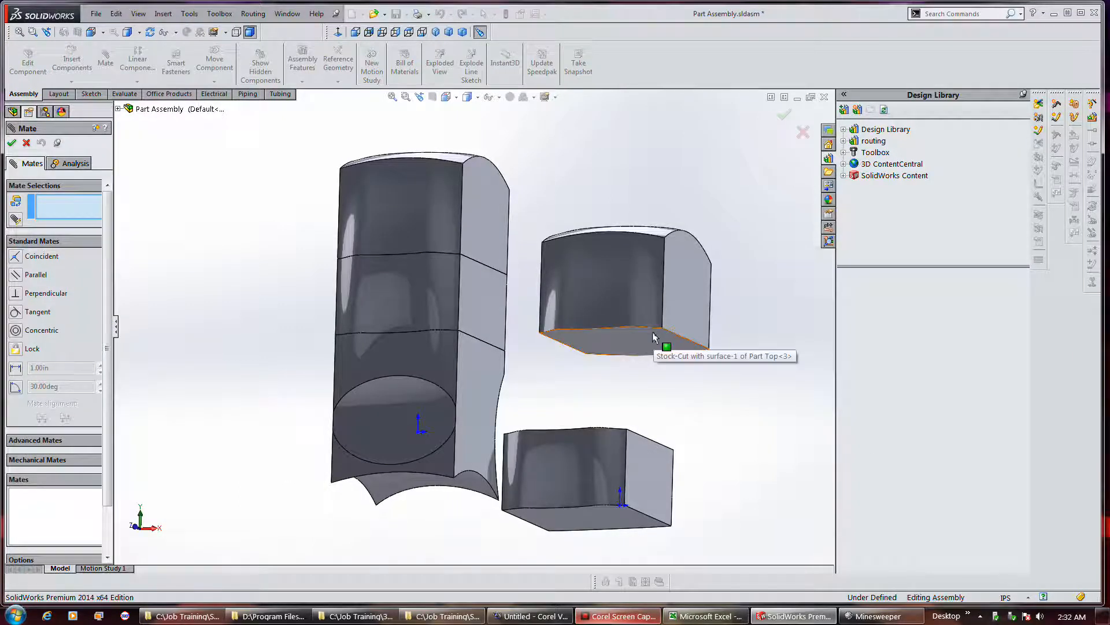
Step: Add a Lock mate between the underside of Part Top<3> and the upper face of Mid Part<2>
middle_drag(715, 314, 661, 348)
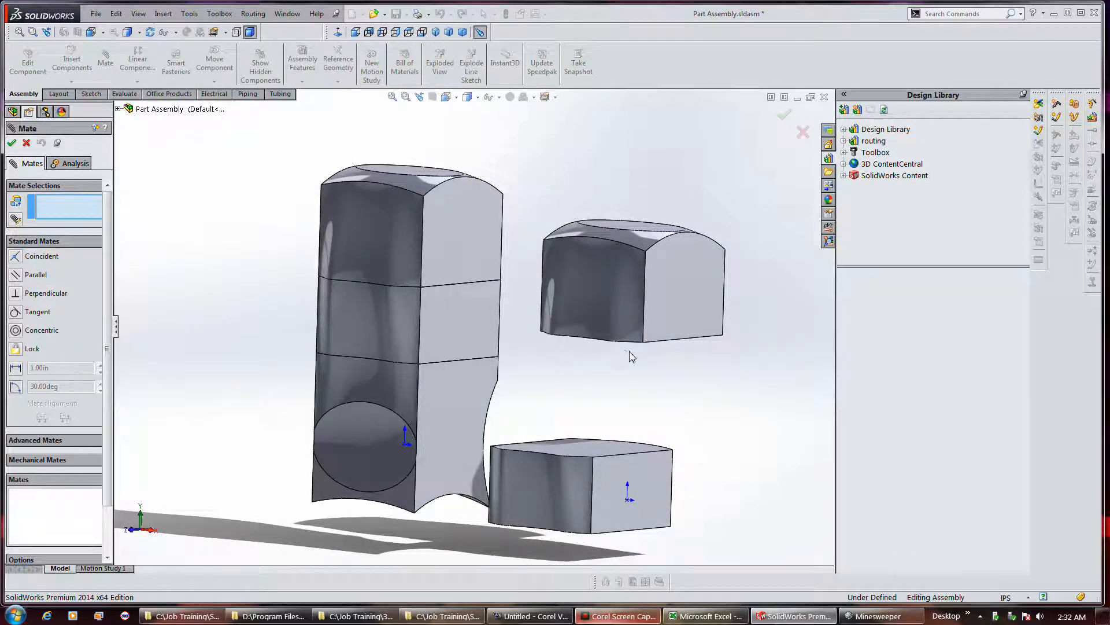
middle_drag(800, 338, 711, 330)
click(670, 341)
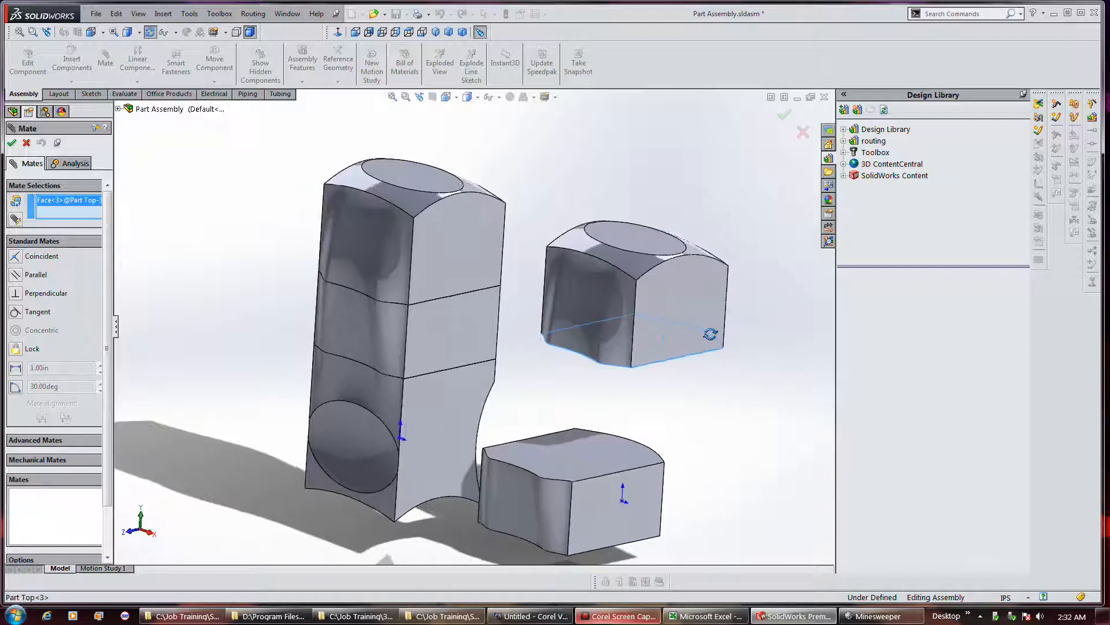
click(591, 459)
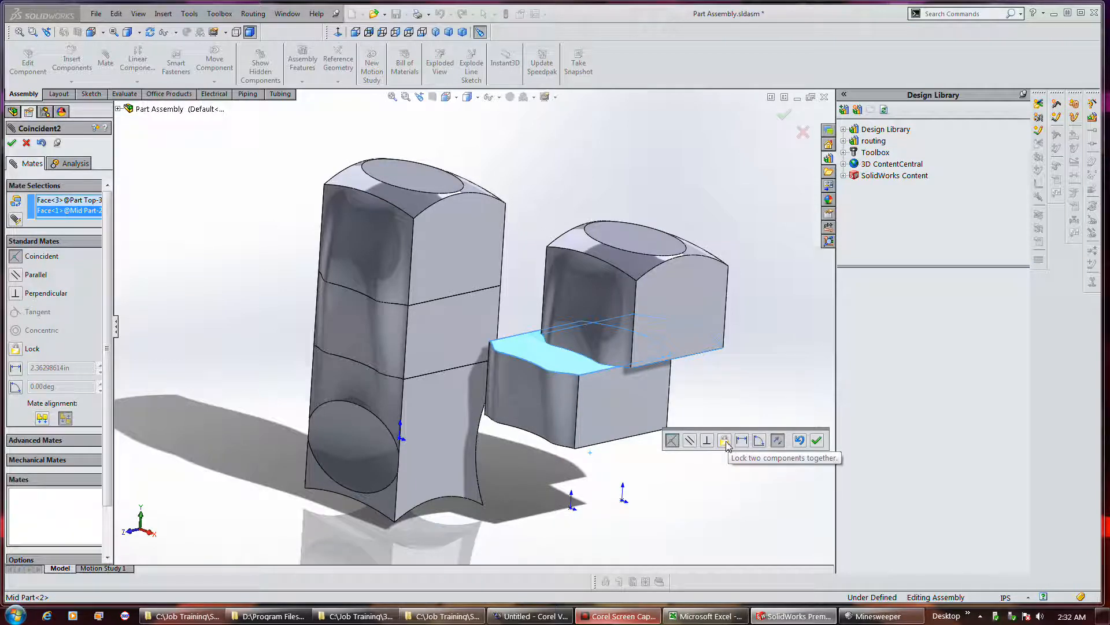
click(725, 441)
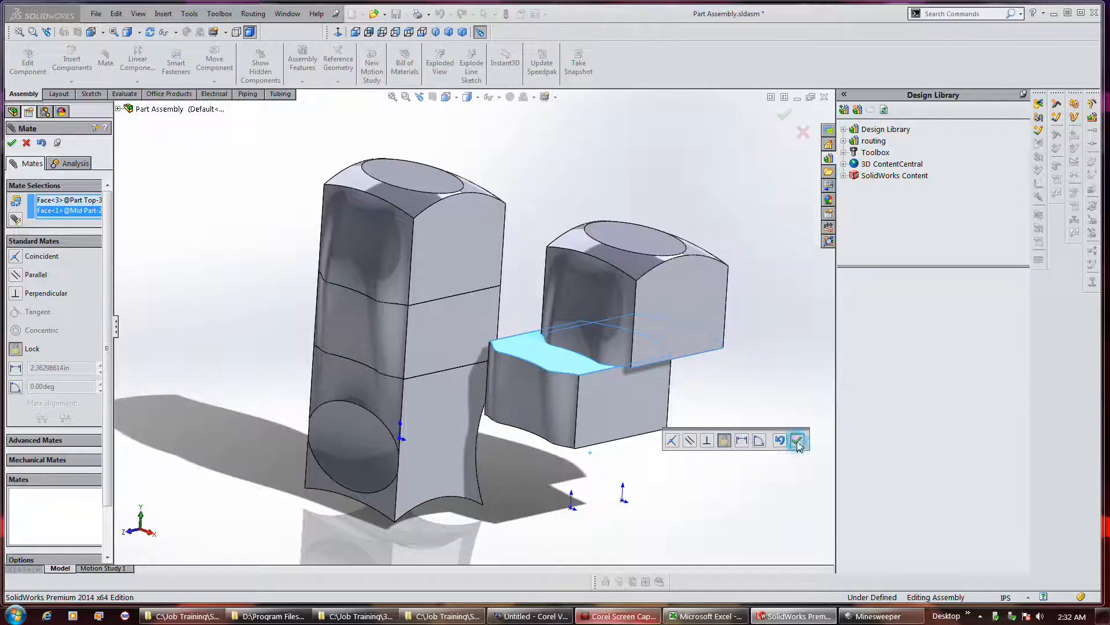
click(797, 440)
Step: Test the lock by moving Mid Part<2> together with Part Top<3>, and finish the Mate command
drag(628, 399, 632, 328)
middle_drag(580, 406, 627, 347)
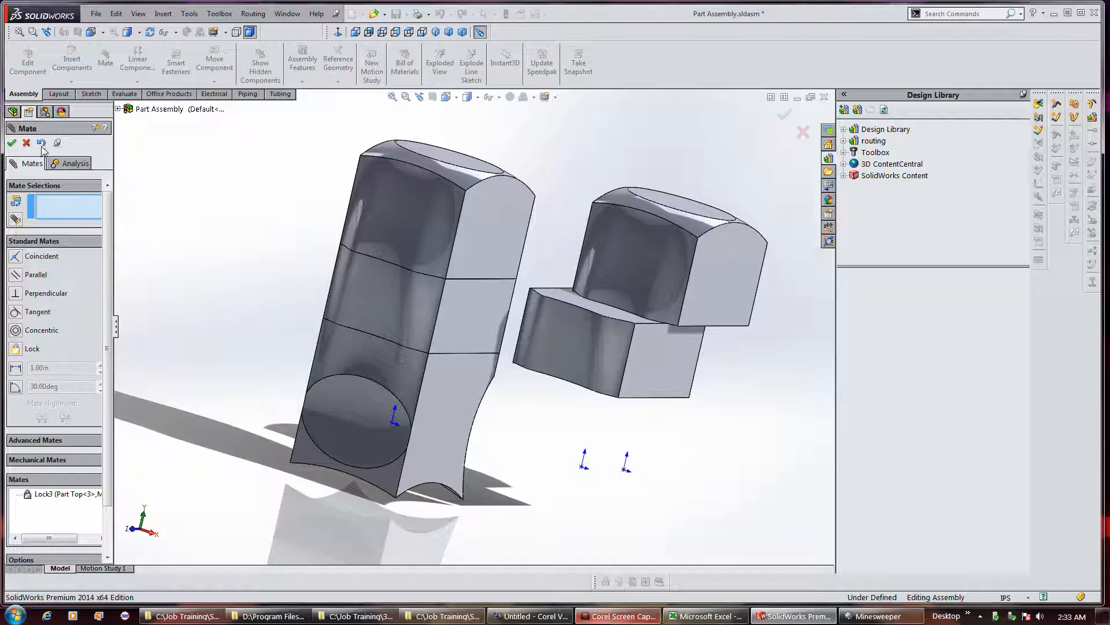
click(13, 144)
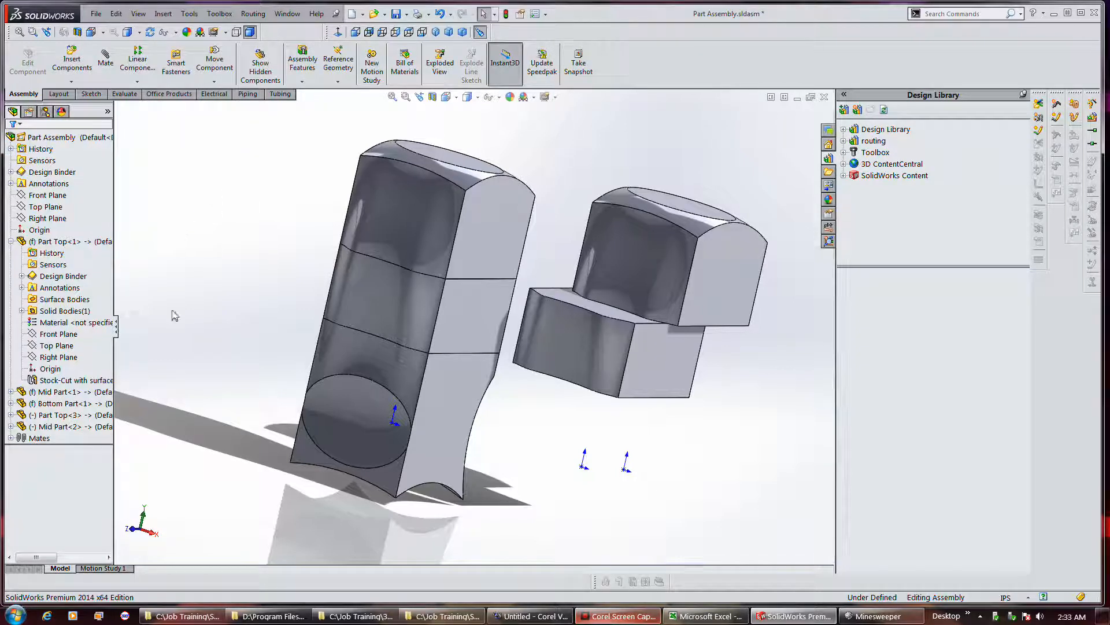
Step: Open the Lock mate between Part Top<3> and Mid Part<2> for editing and delete it
click(10, 438)
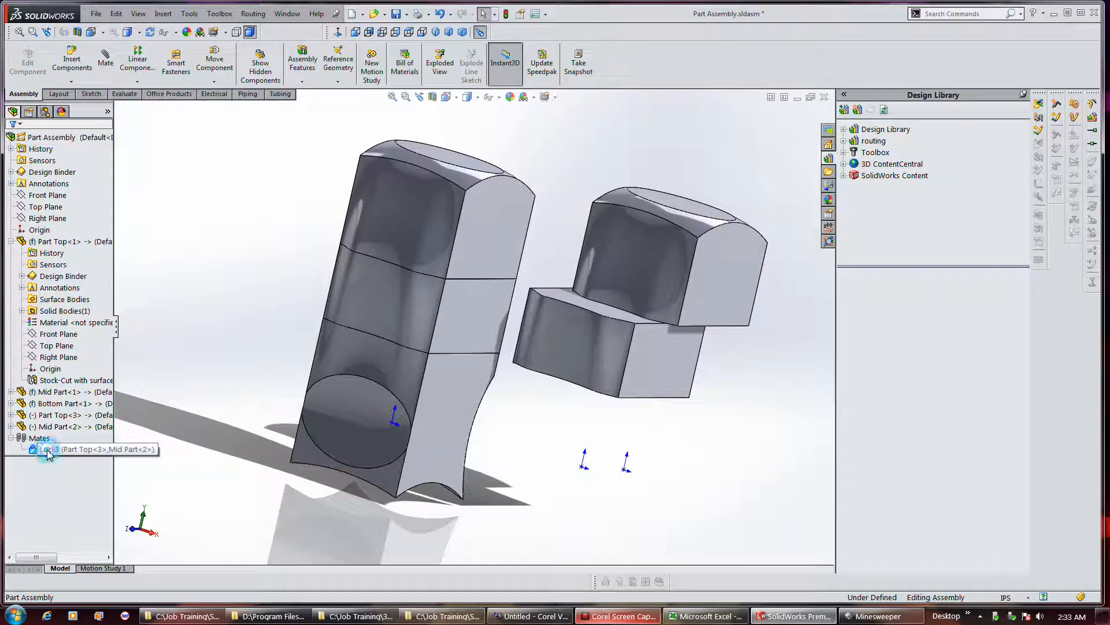
click(49, 450)
right_click(49, 451)
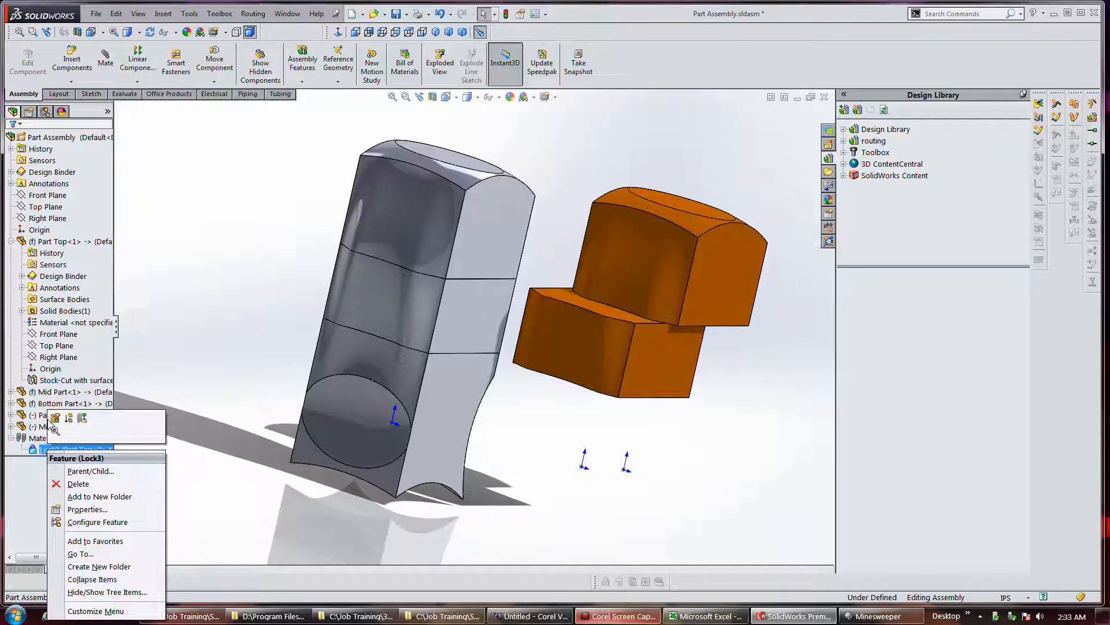
click(55, 417)
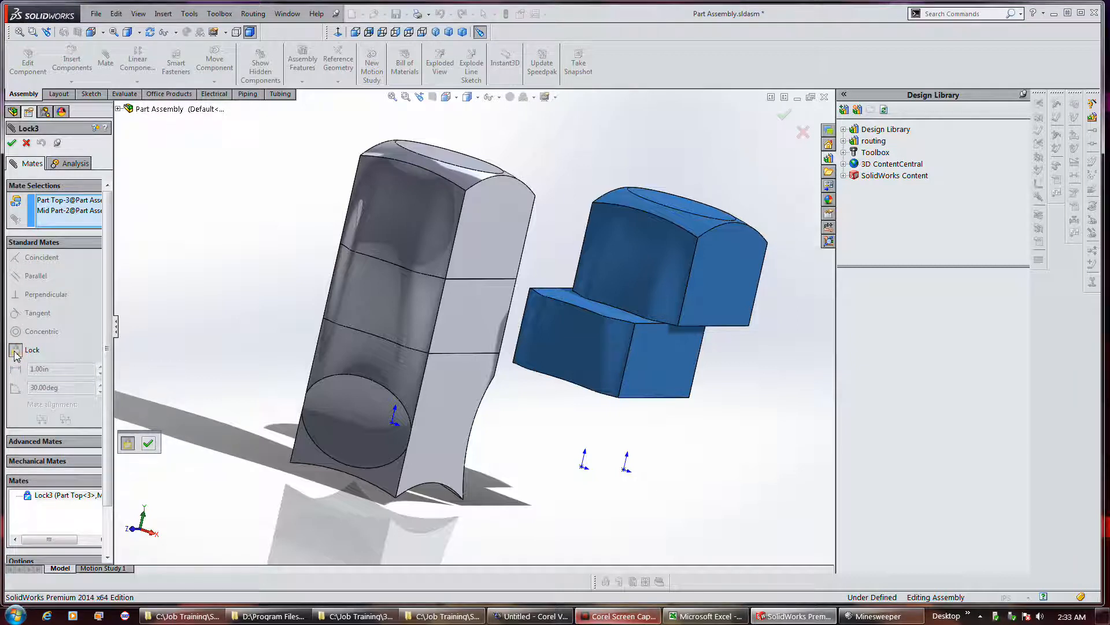
right_click(55, 495)
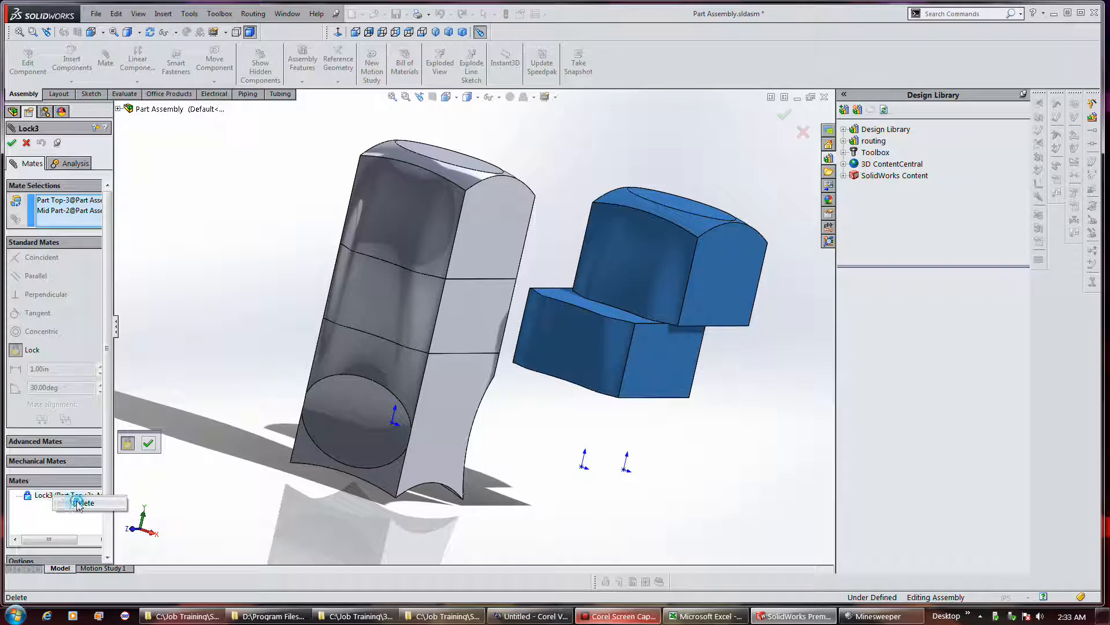
click(79, 503)
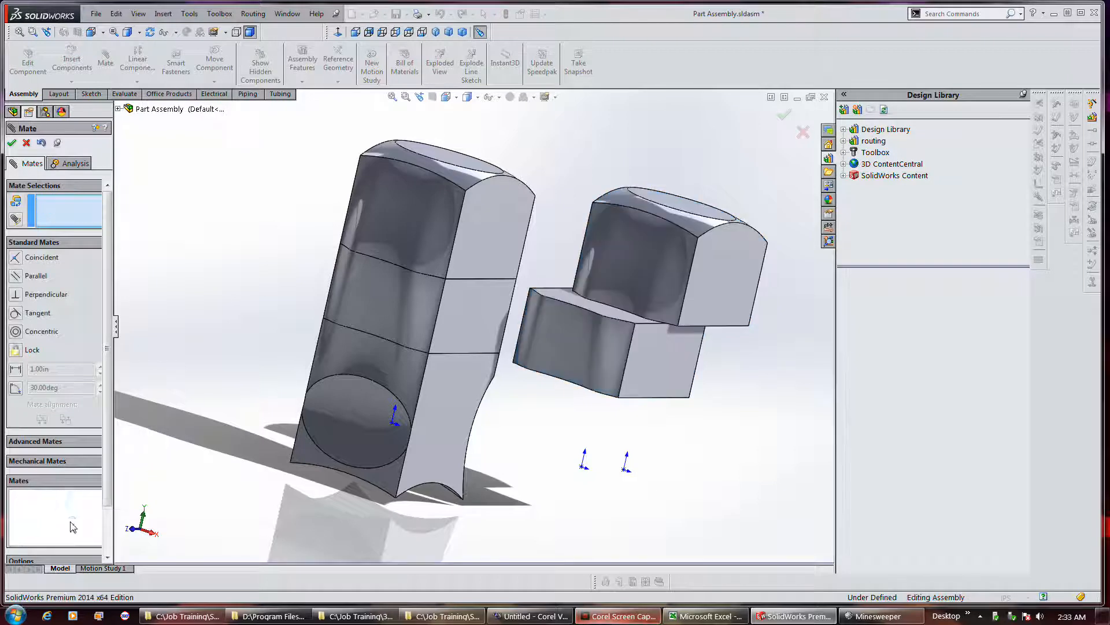
click(12, 143)
Step: Move Mid Part<2> down, away from Part Top<3>
click(643, 352)
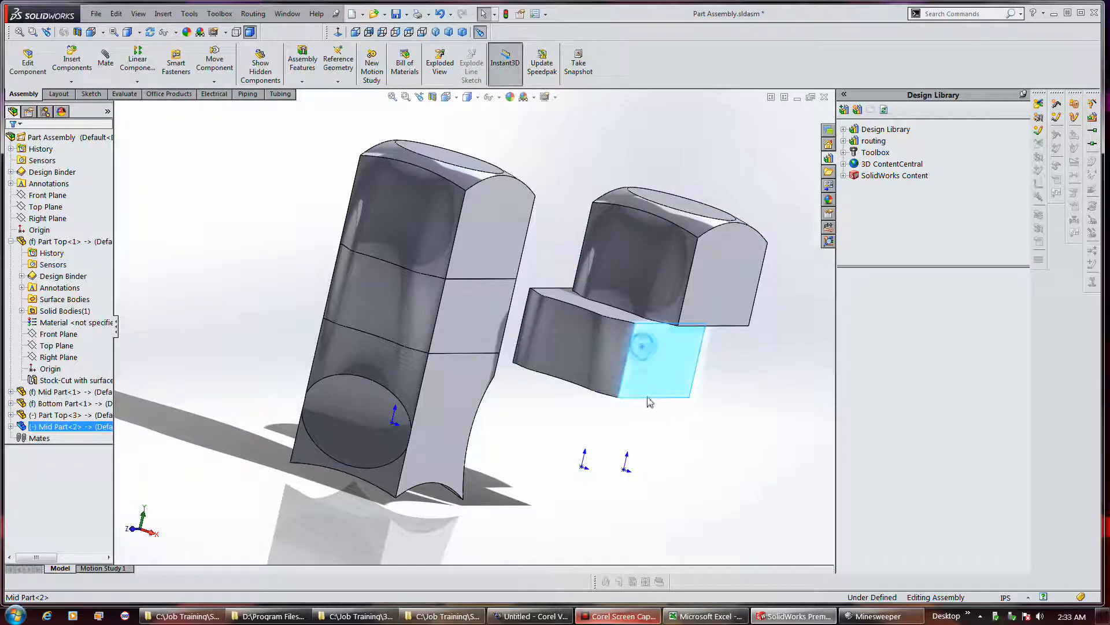
drag(617, 351, 605, 423)
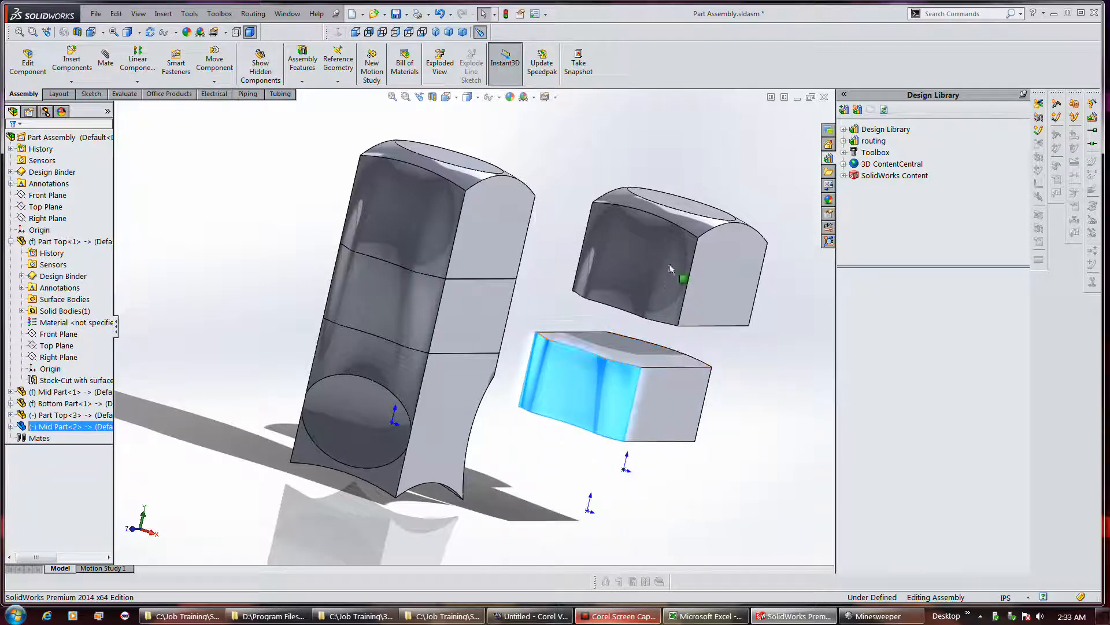